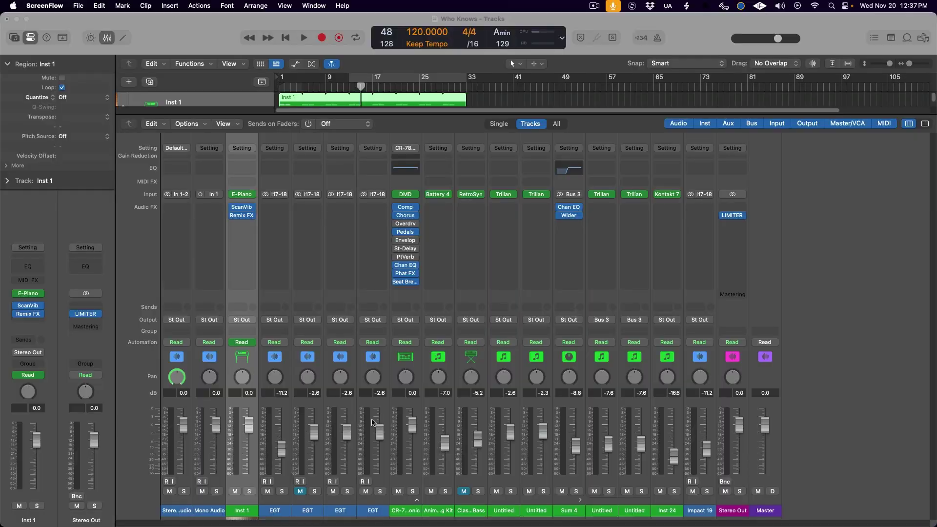
Step: Insert the CLA-76 (s) compressor in the first audio effect slot of the third EGT channel
click(341, 510)
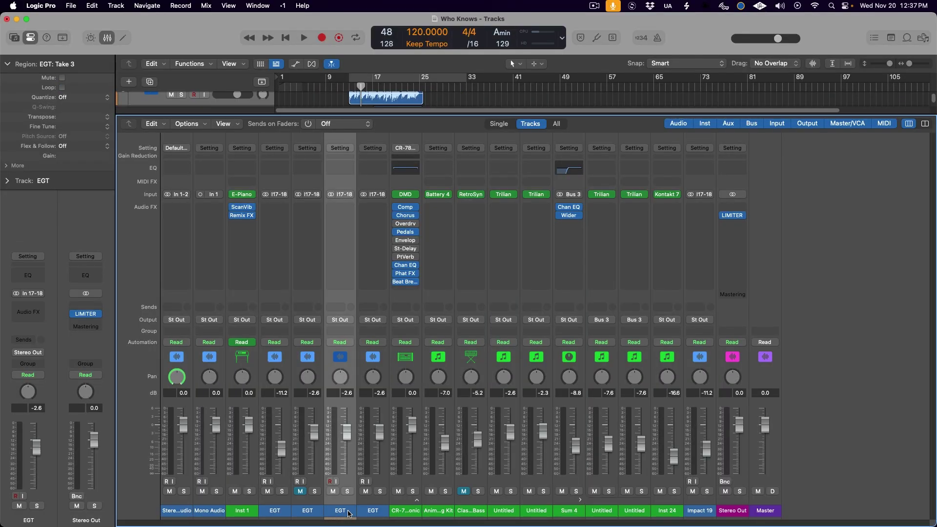
click(350, 209)
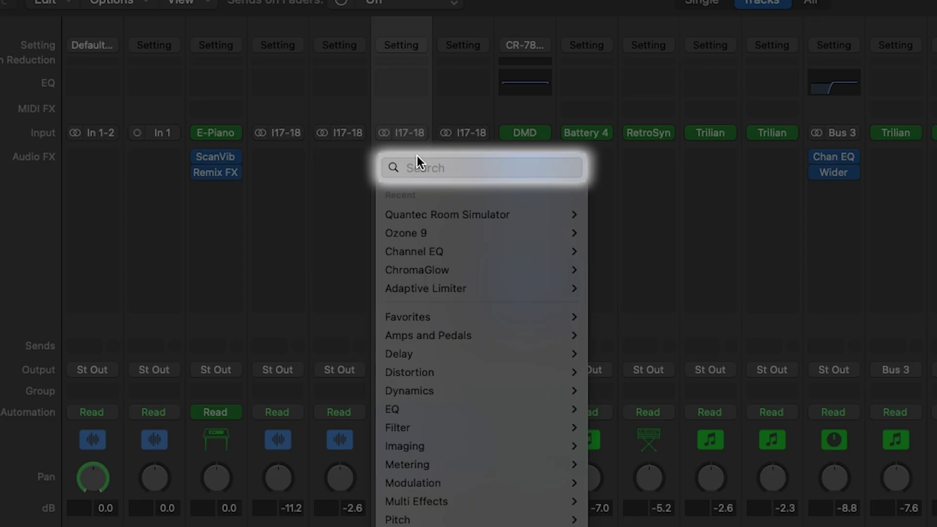
text(CLA-)
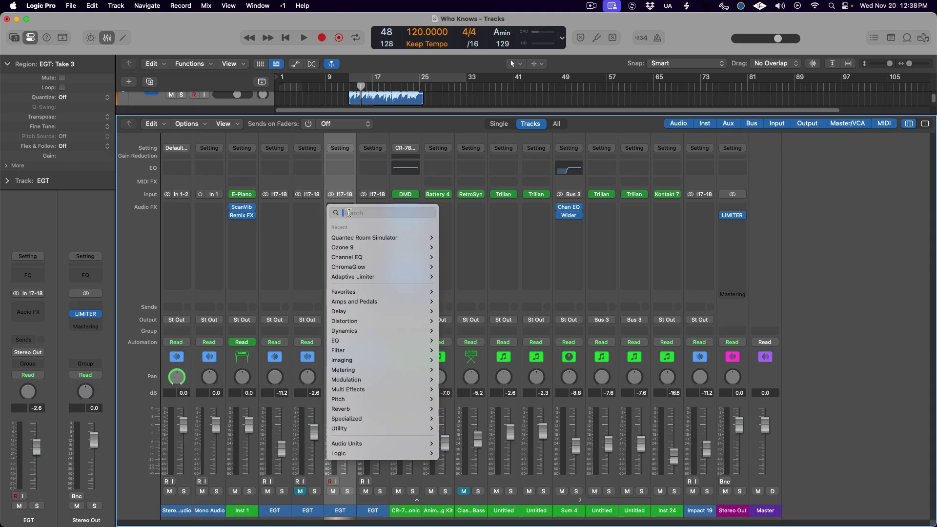
text(76)
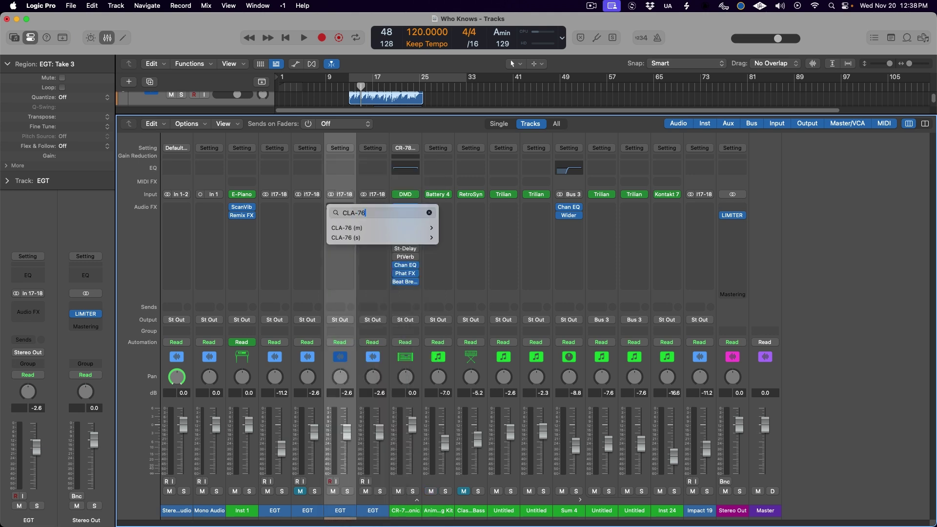
mouse_move(362, 239)
click(448, 238)
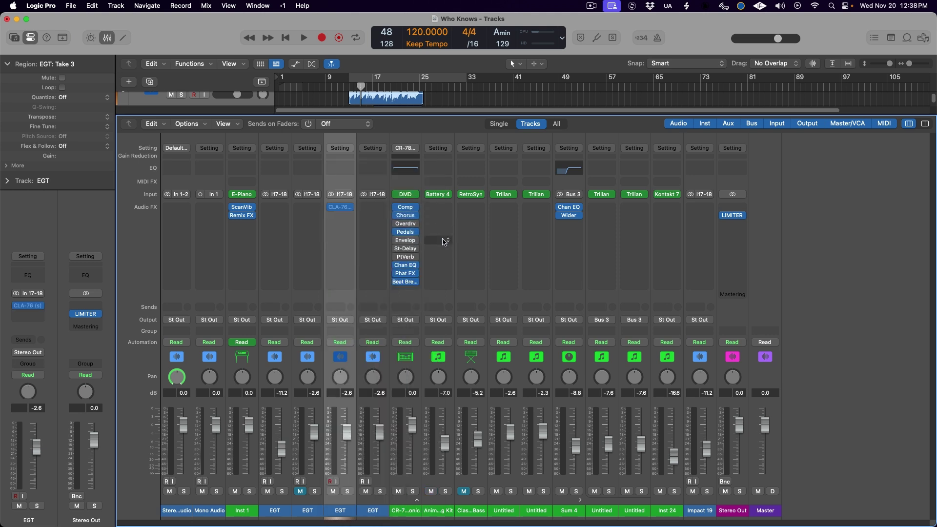
Step: Search the third EGT channel's send destinations for bus 1
click(351, 194)
click(345, 320)
click(345, 320)
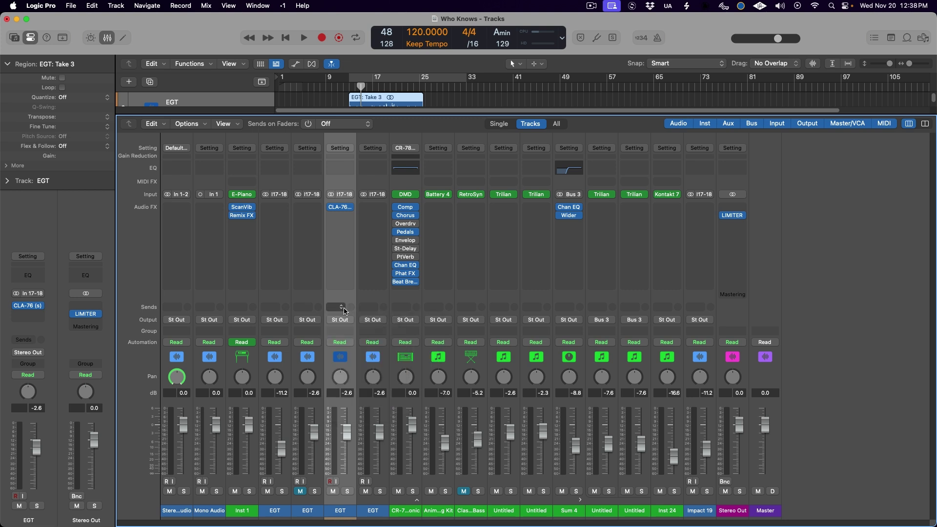
click(345, 319)
text(bus )
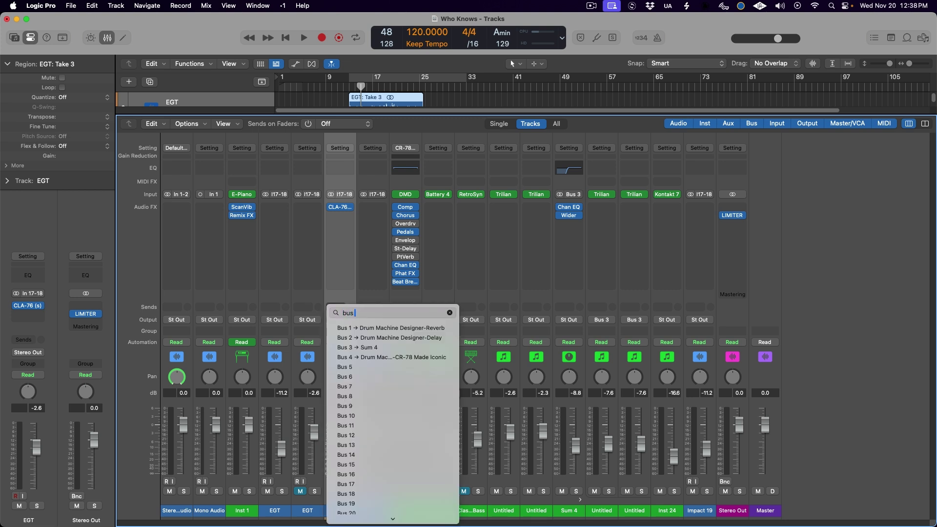
text(1)
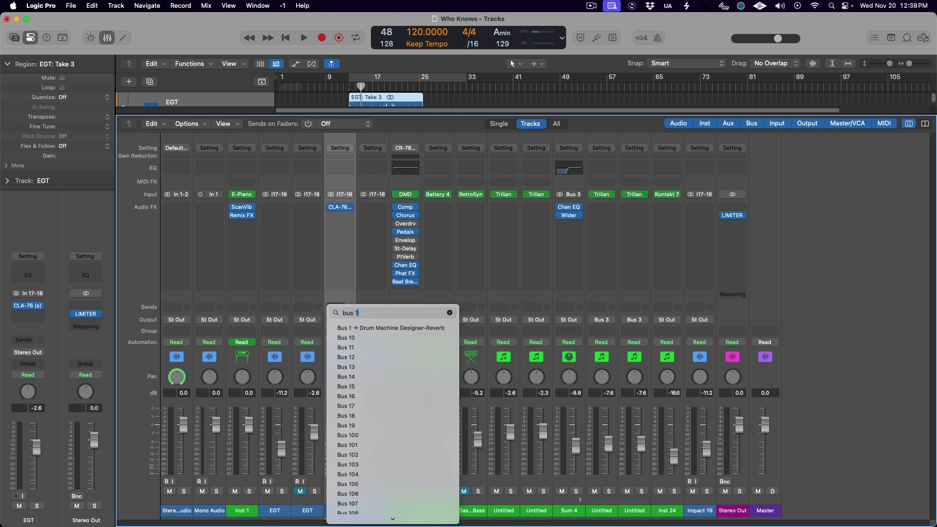
key(Escape)
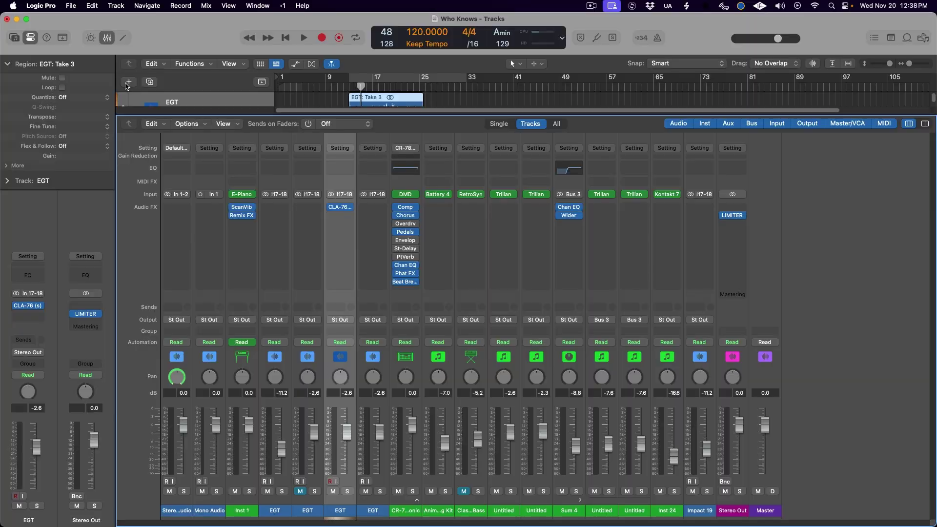
Step: Create a new software instrument track that uses the Battery 4 instrument
click(129, 82)
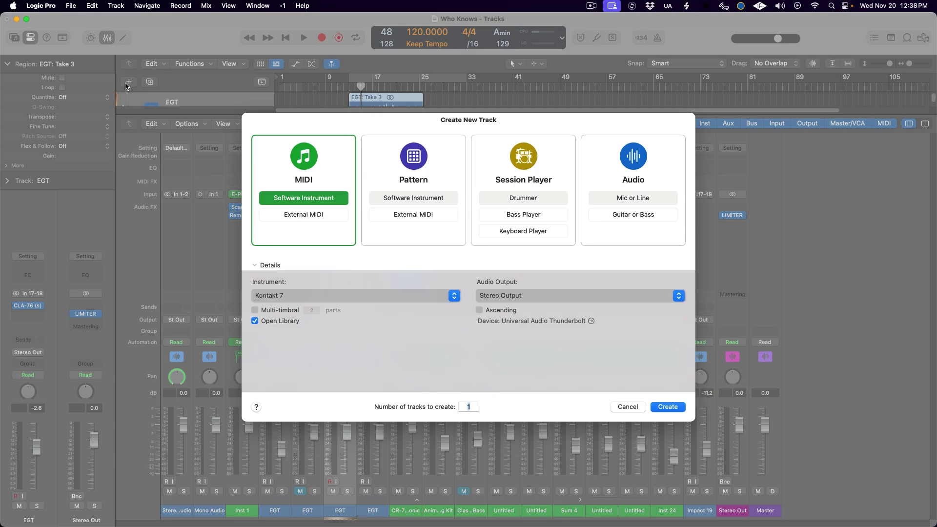
click(384, 298)
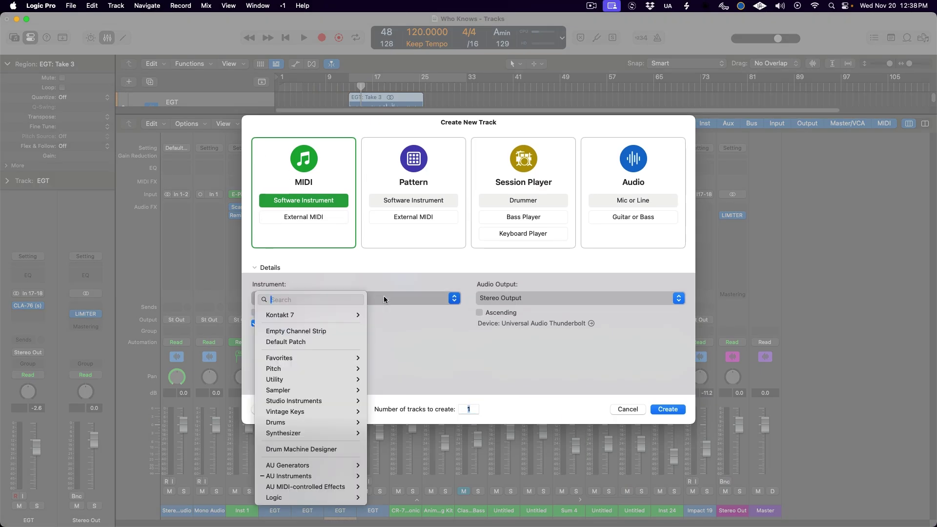
text(batter)
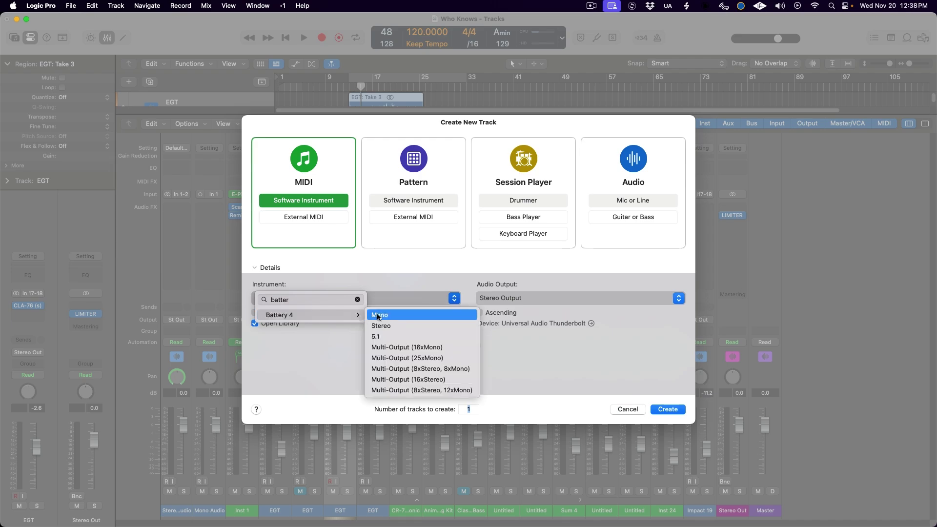
key(Escape)
click(383, 299)
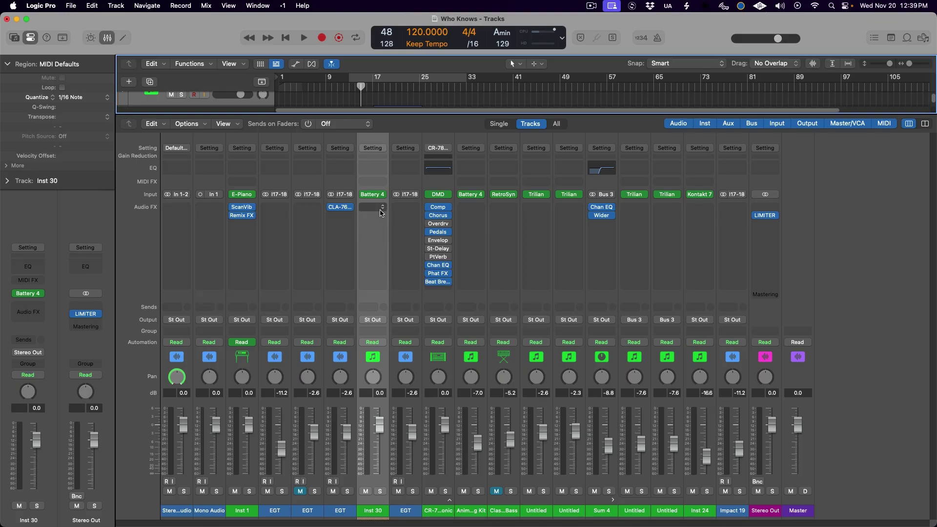
Step: Search the audio effect plug-ins for pro-q and insert Pro-Q 3 on the Battery 4 channel
key(ctrl+super+p)
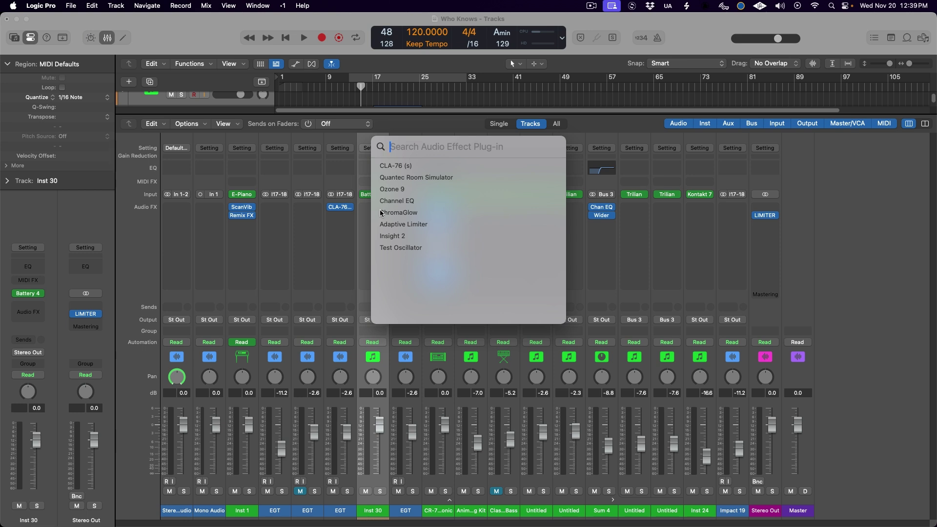
text(pro)
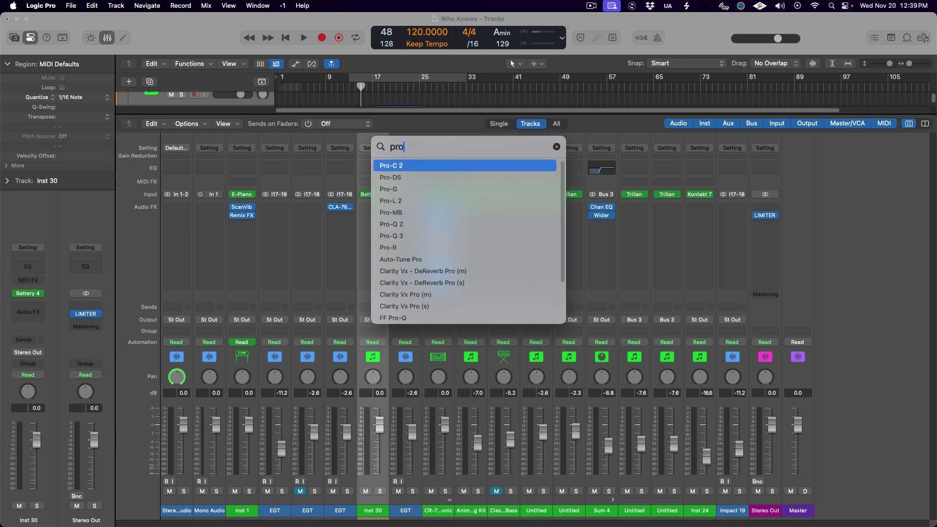
text(-q)
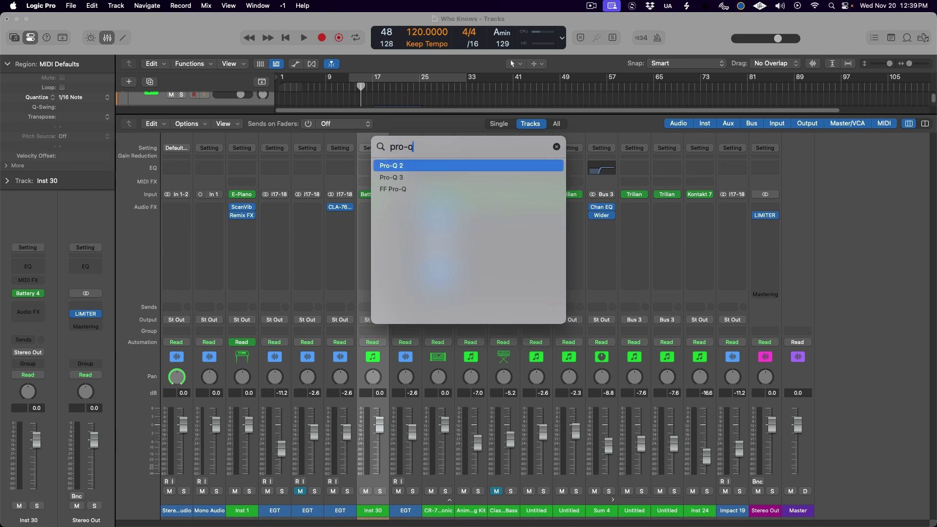
click(405, 177)
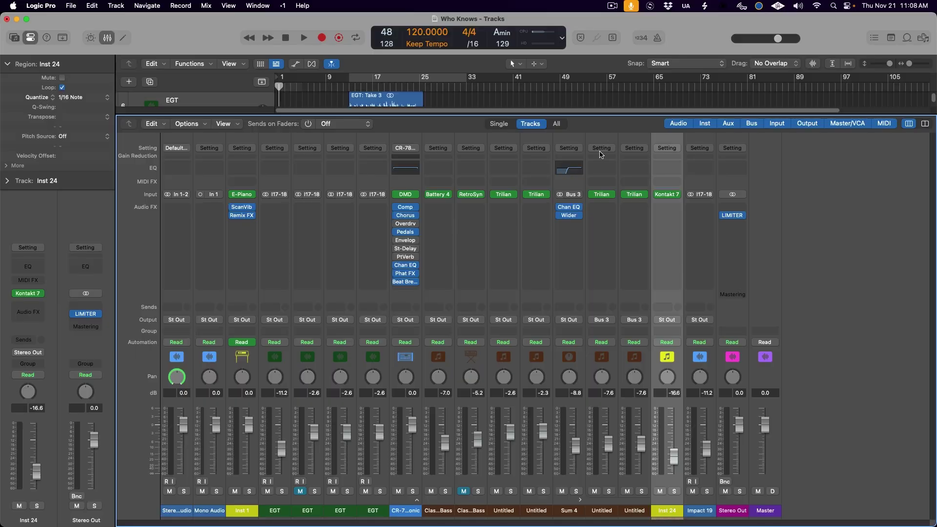
Step: Move the last EGT channel strip between the two Classic Analog Bass channels, and return it to its place
click(374, 300)
drag(373, 299, 440, 297)
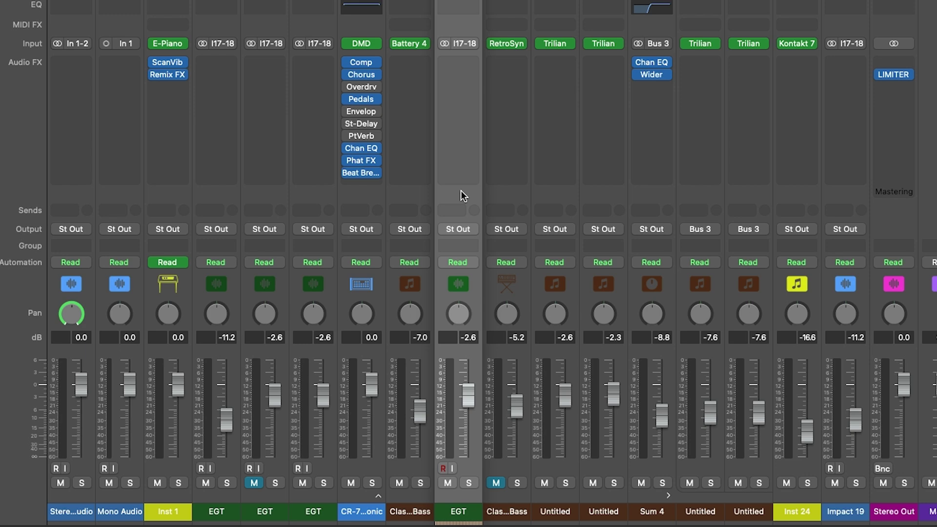
drag(460, 191, 363, 195)
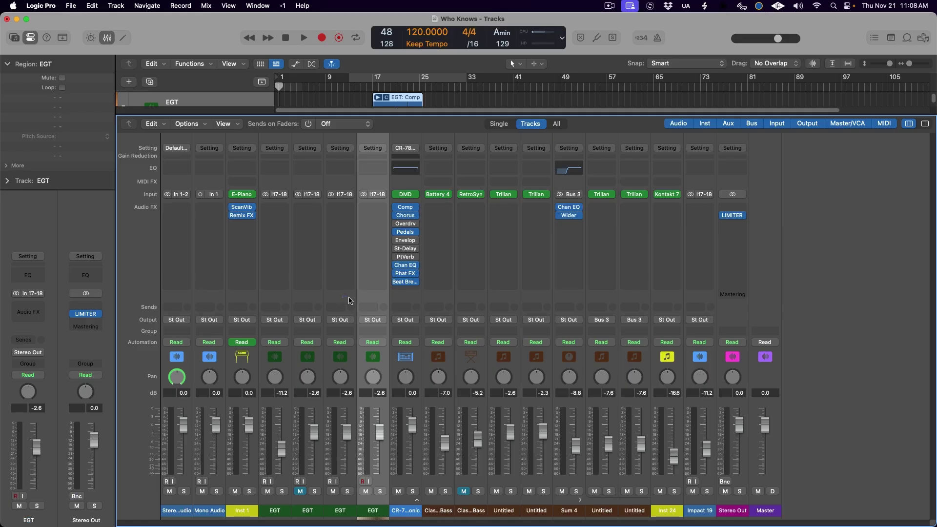
Step: Select several channel strips, including an EGT, a Classic Analog Bass and an Untitled channel, and try moving them together in the mixer
drag(366, 195, 501, 202)
drag(435, 302, 466, 298)
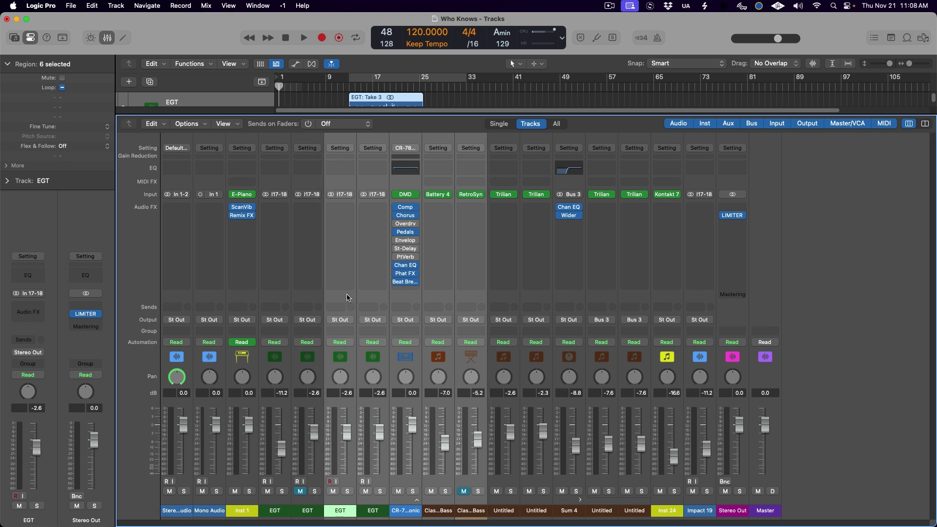
mouse_move(349, 298)
mouse_down()
mouse_move(420, 297)
mouse_move(360, 306)
mouse_move(335, 298)
mouse_up()
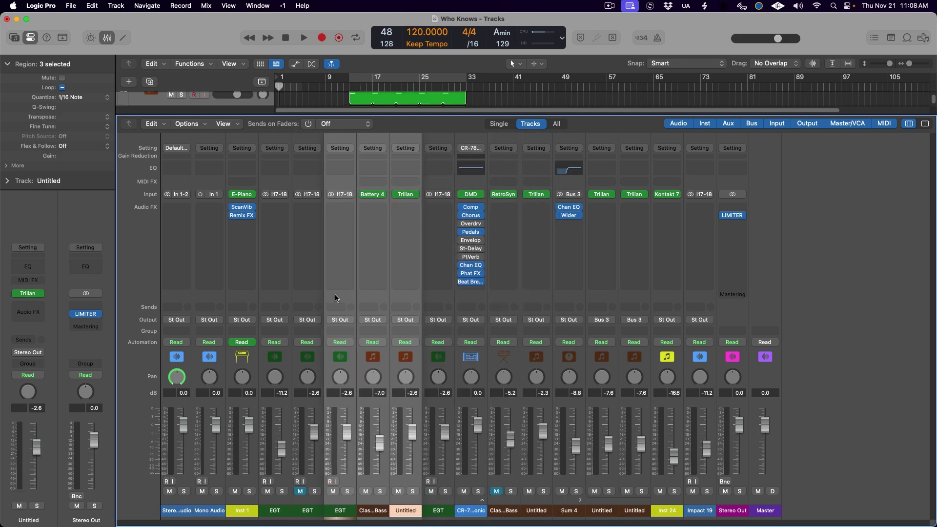
Step: Move the Sum 4 channel strip to directly after the CR-78 Made Iconic channel
click(565, 498)
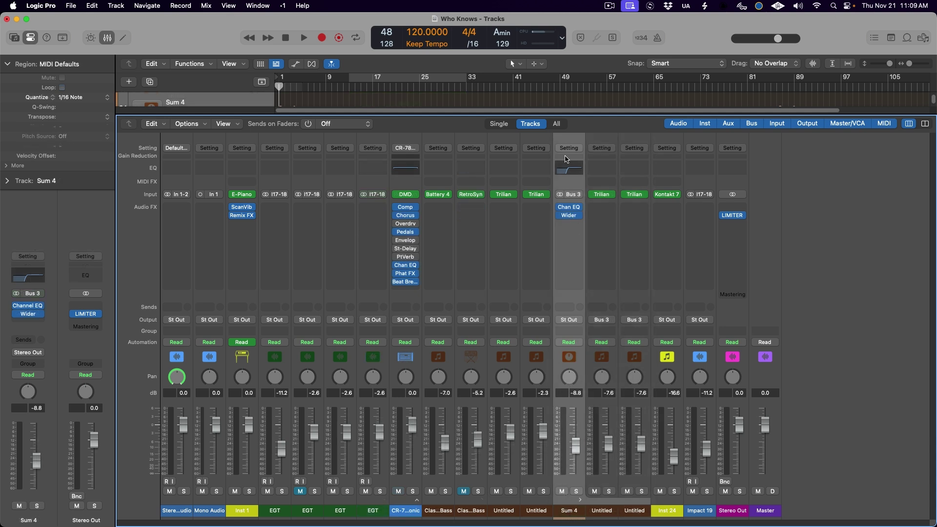
drag(572, 139, 443, 162)
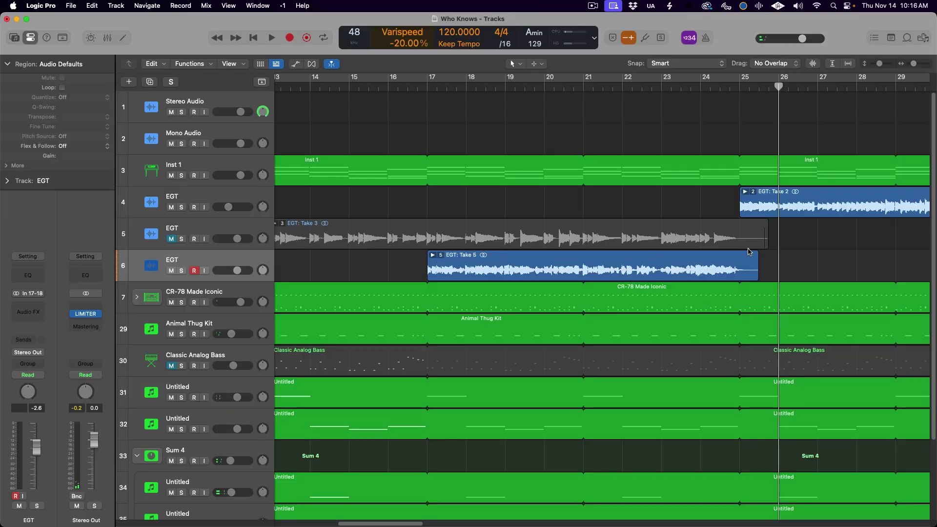
Step: Start recording on the EGT track 6 from bar 23 with a 2-bar count-in
click(661, 87)
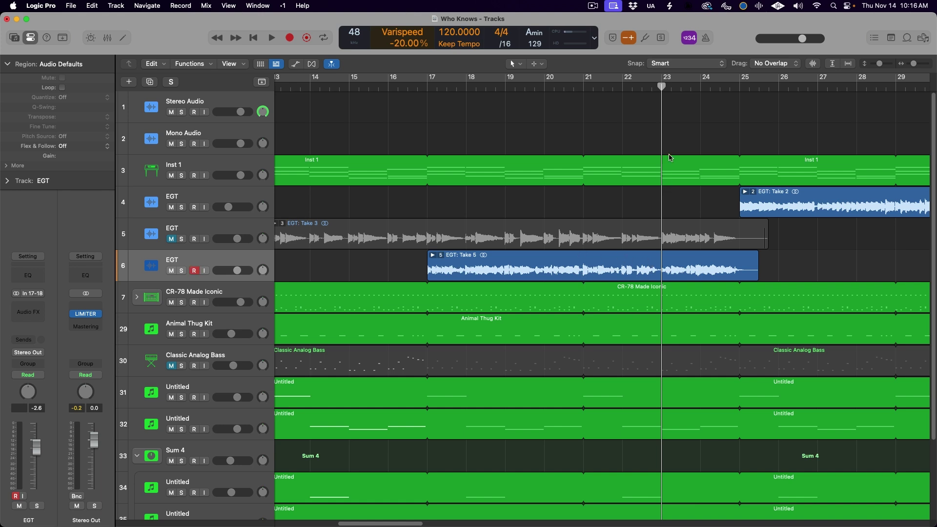
click(694, 42)
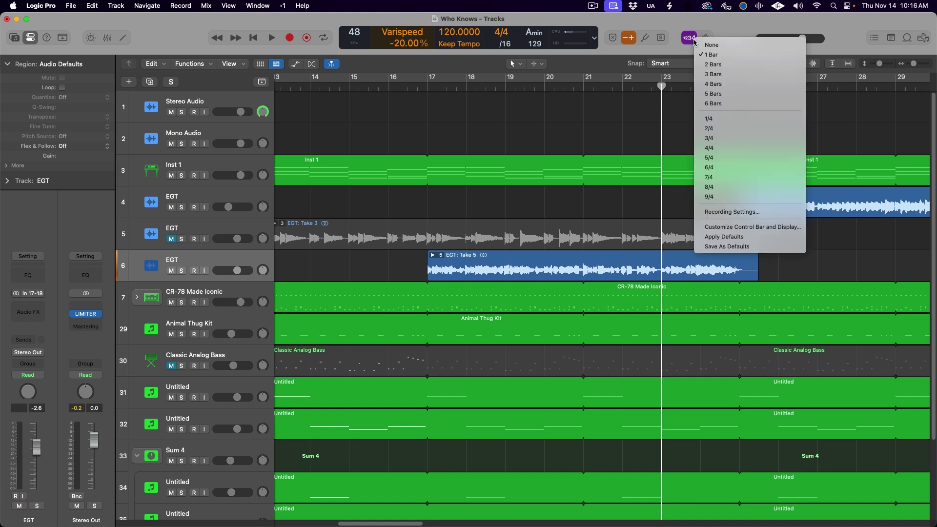
click(700, 63)
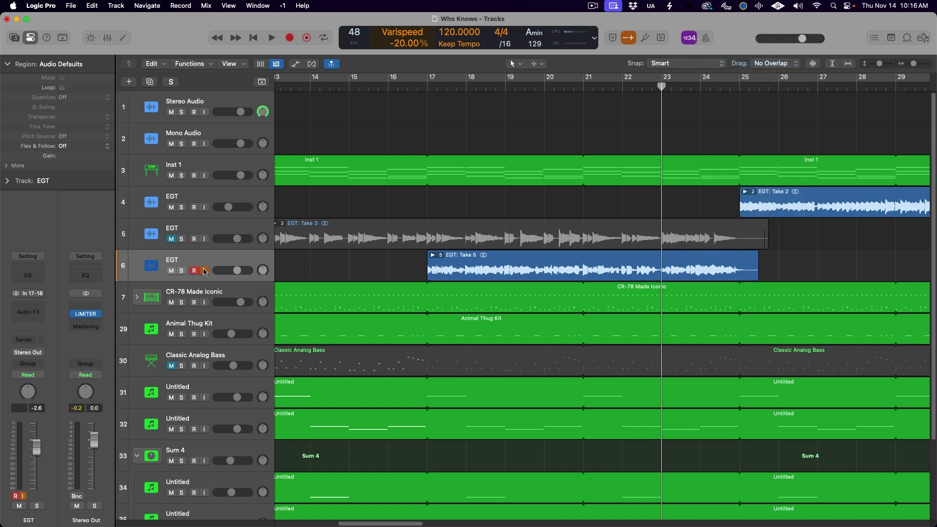
key(r)
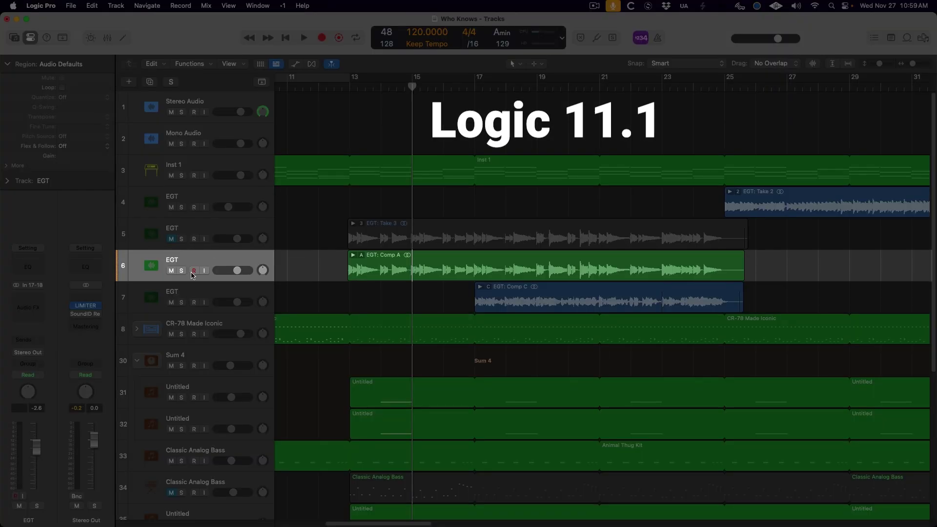
Step: Start recording on the EGT track 6 from bar 15 with input monitoring on, and stop during the count-in
key(r)
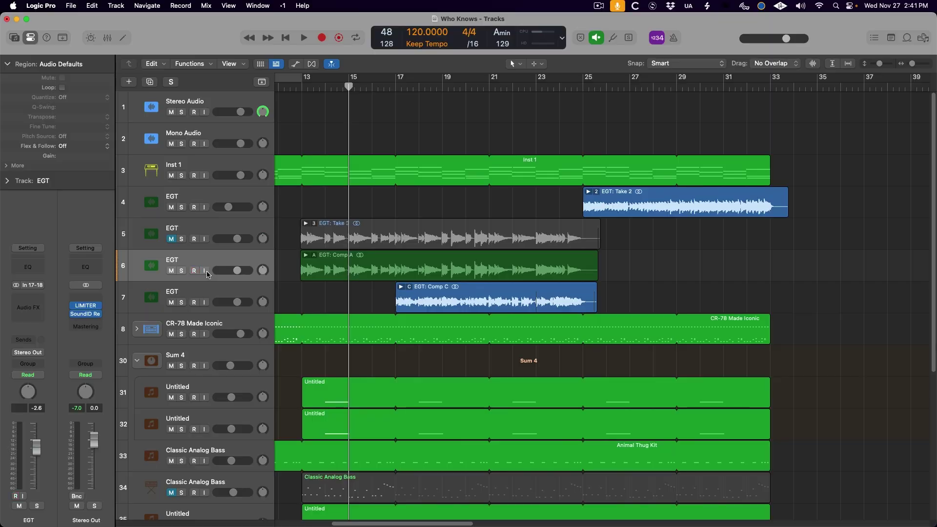
click(205, 271)
key(r)
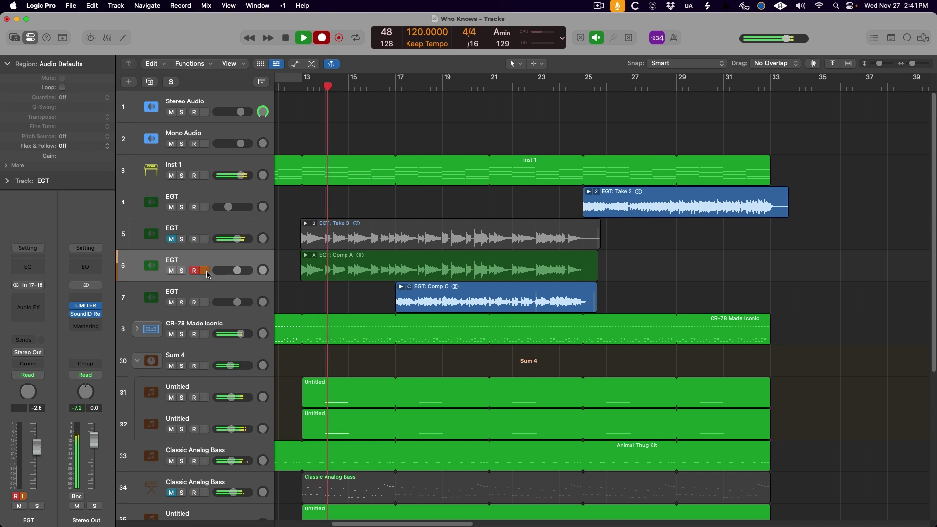
key(space)
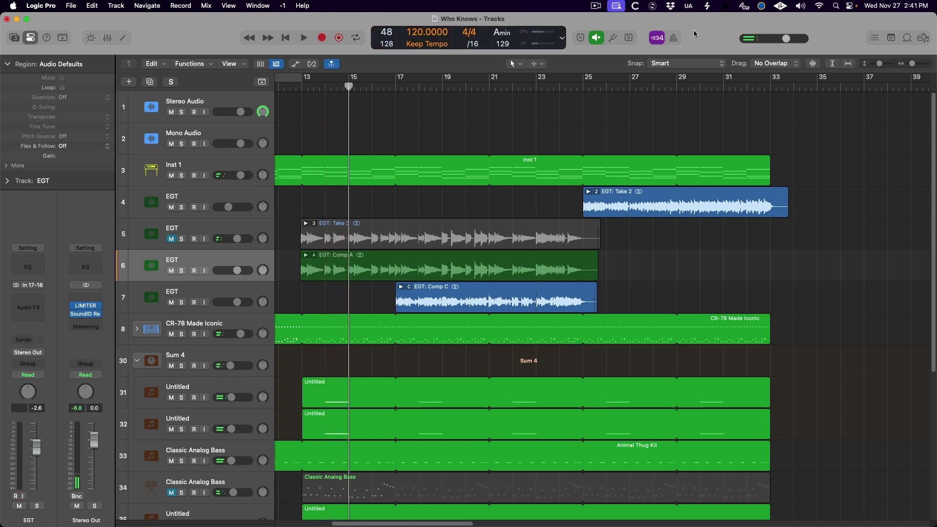
Step: Add Auto Input Monitoring to the control bar and turn it on
right_click(699, 35)
click(700, 36)
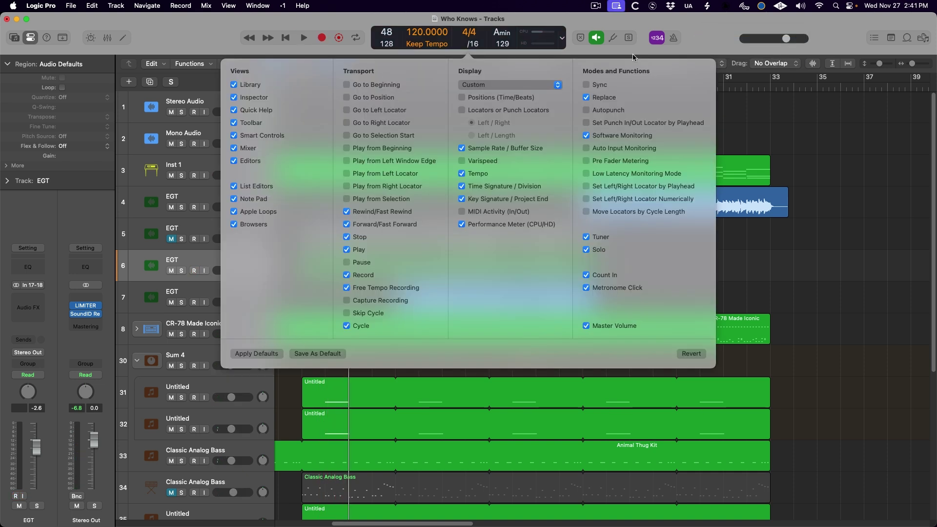
click(611, 150)
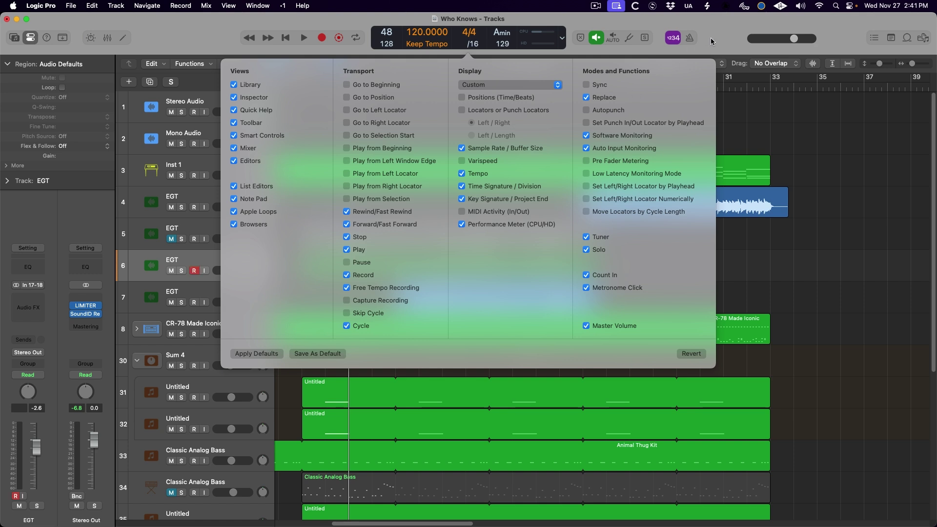
click(713, 42)
click(618, 42)
Step: Record a short passage from bar 15 on the EGT track 6 with input monitoring on, and stop
click(204, 271)
drag(327, 86, 348, 86)
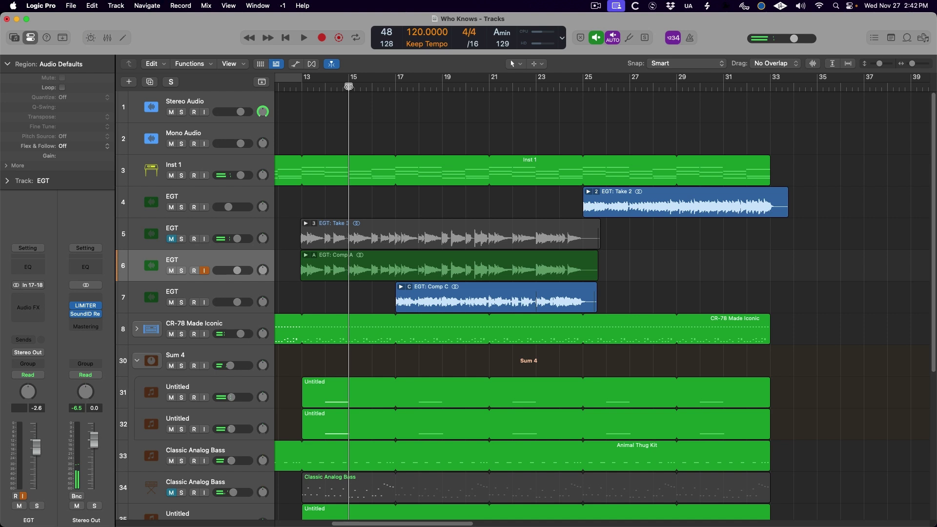
key(r)
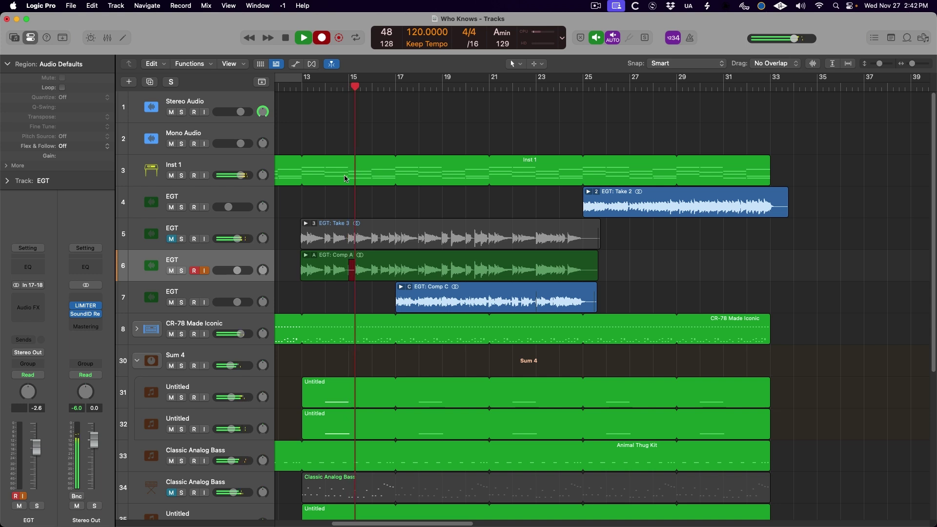
key(space)
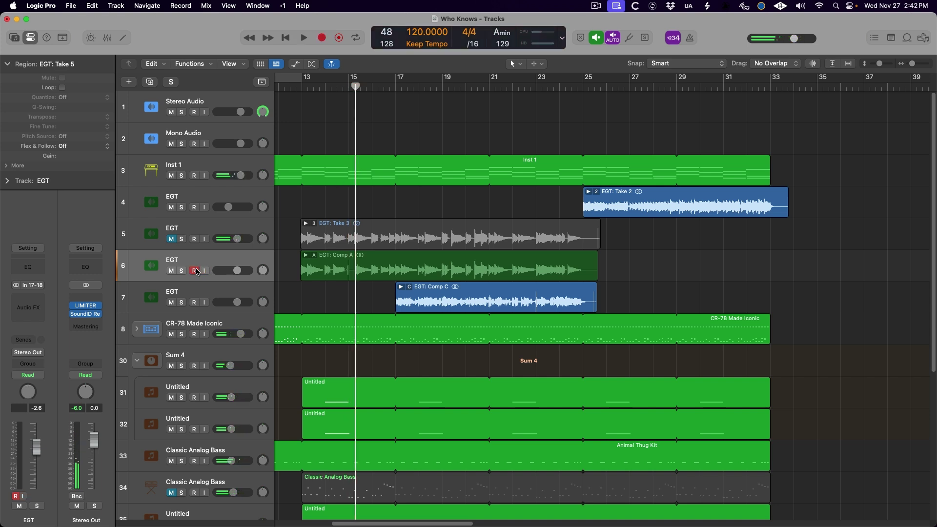
Step: Turn on input monitoring for the EGT track 6
click(204, 271)
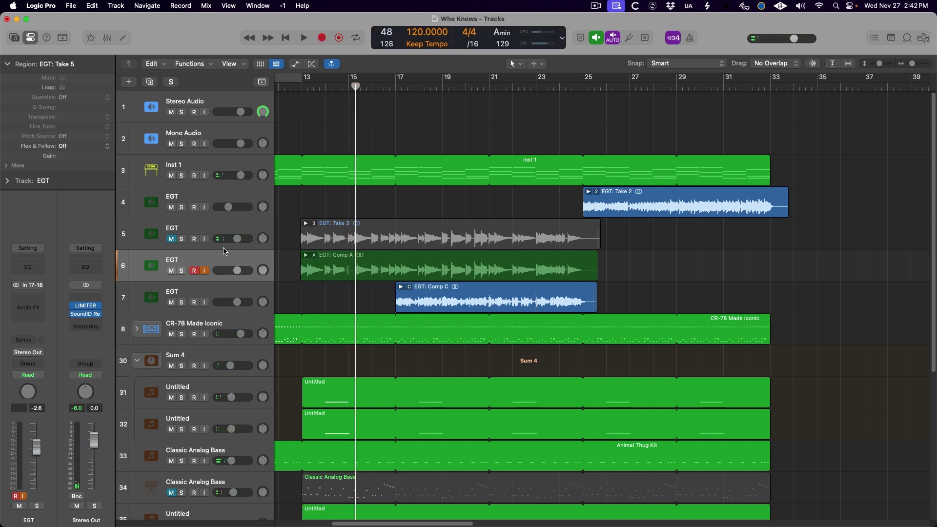
key(ctrl+alt+r)
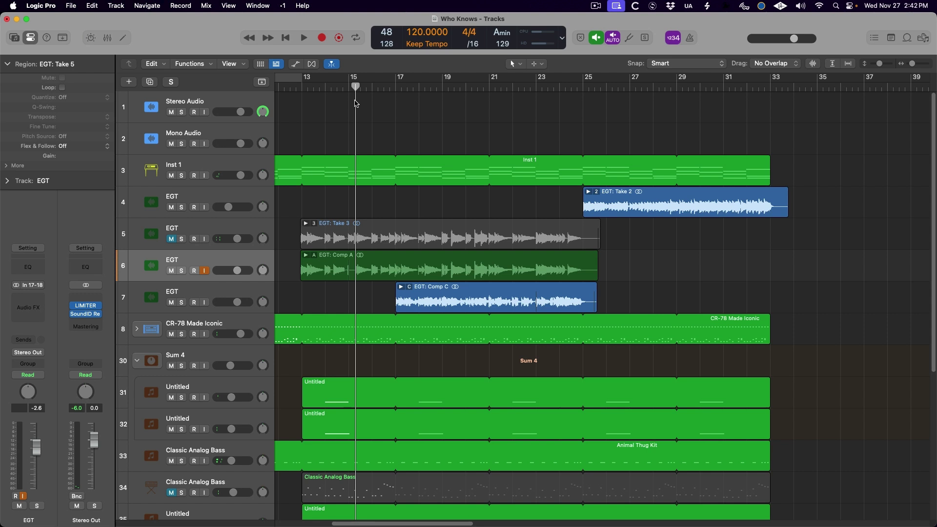
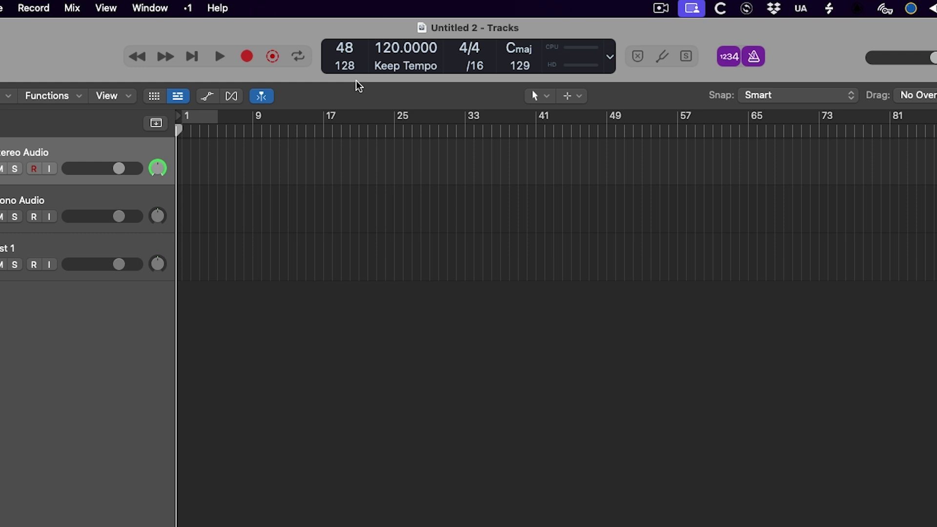
Step: Examine the available I/O buffer sizes in the control bar display and choose 128 samples
click(346, 65)
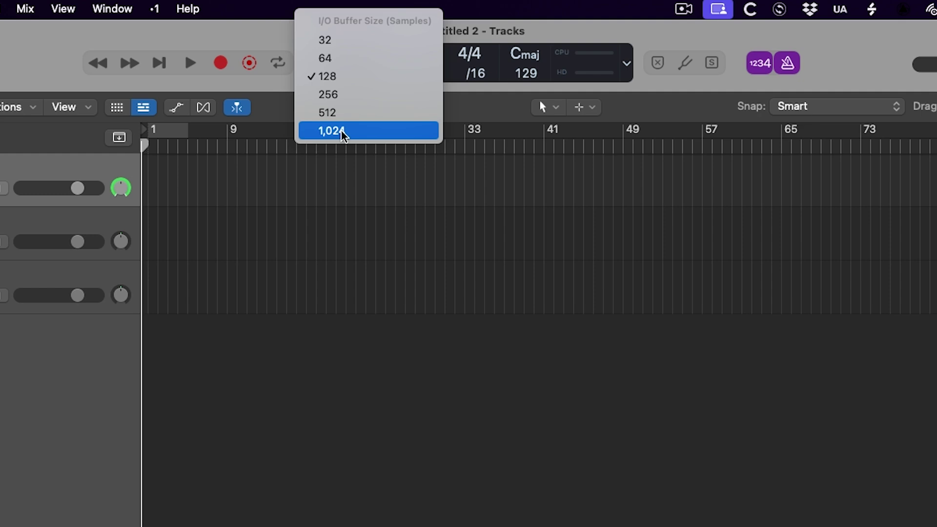
click(349, 77)
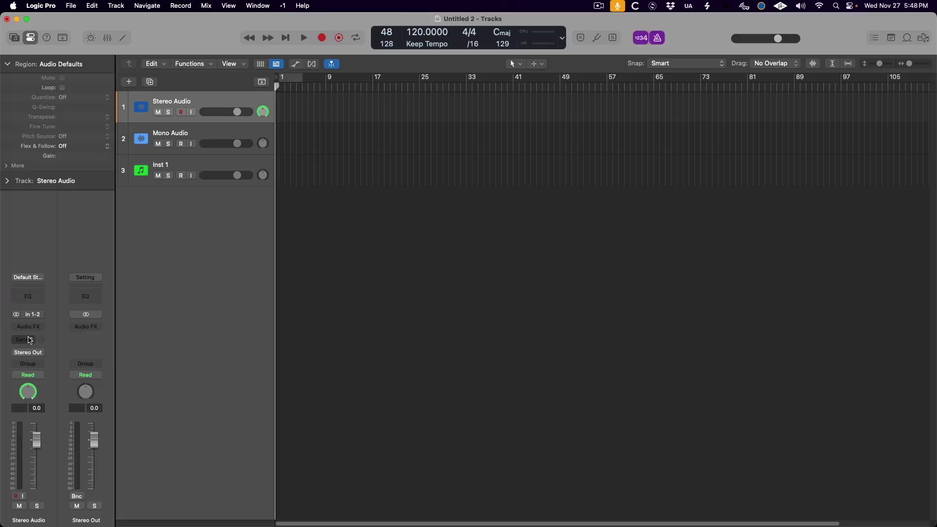
Step: Add a send to Bus 1 on the Stereo Audio track
click(28, 338)
mouse_move(53, 430)
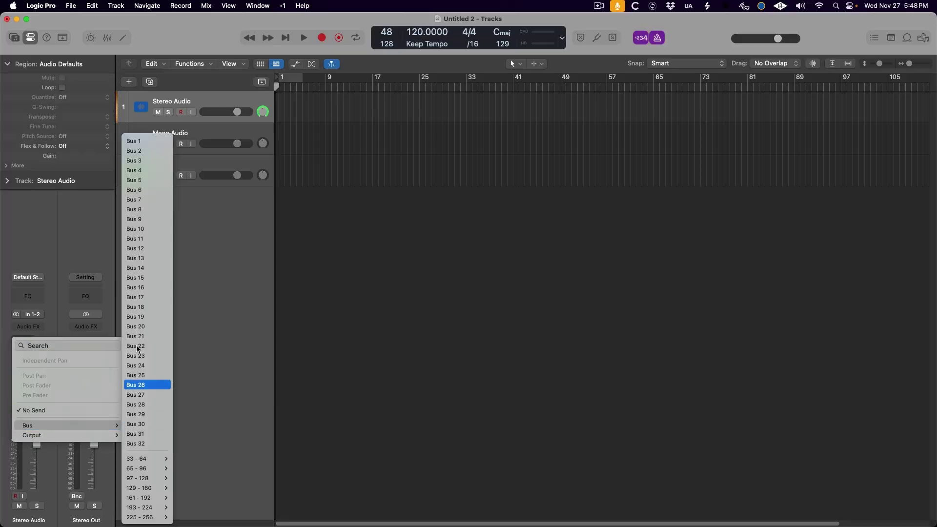
click(132, 142)
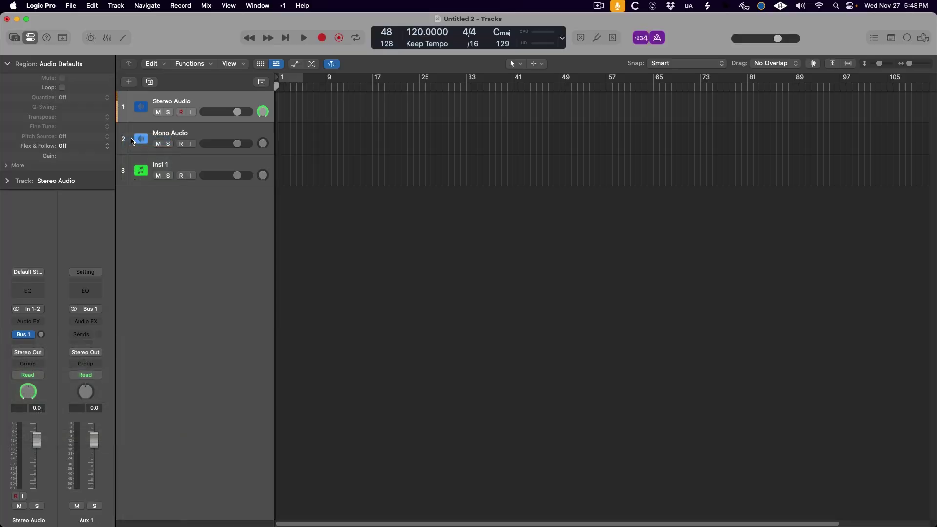
Step: Insert the Stereo Delay plug-in in its stereo version on the Aux 1 channel strip and close its window
click(95, 322)
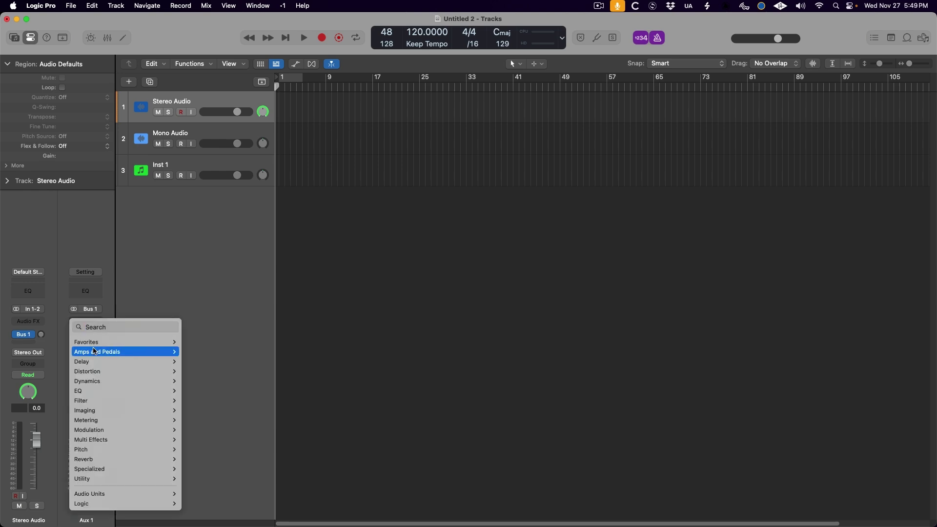
mouse_move(126, 361)
mouse_move(215, 391)
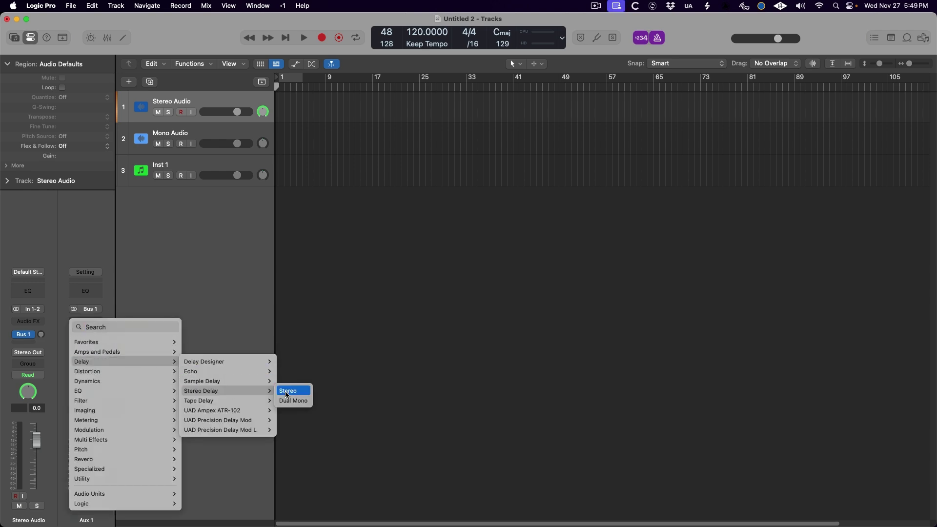
click(293, 391)
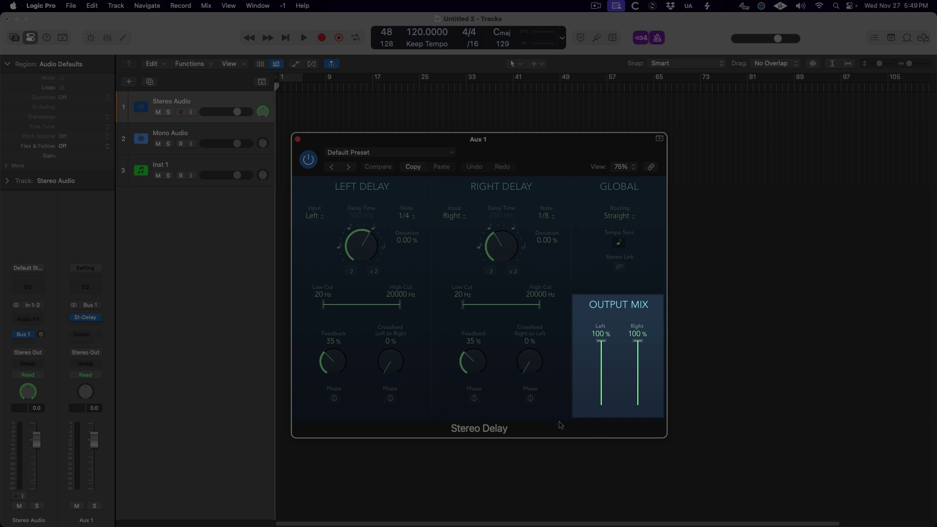
click(298, 140)
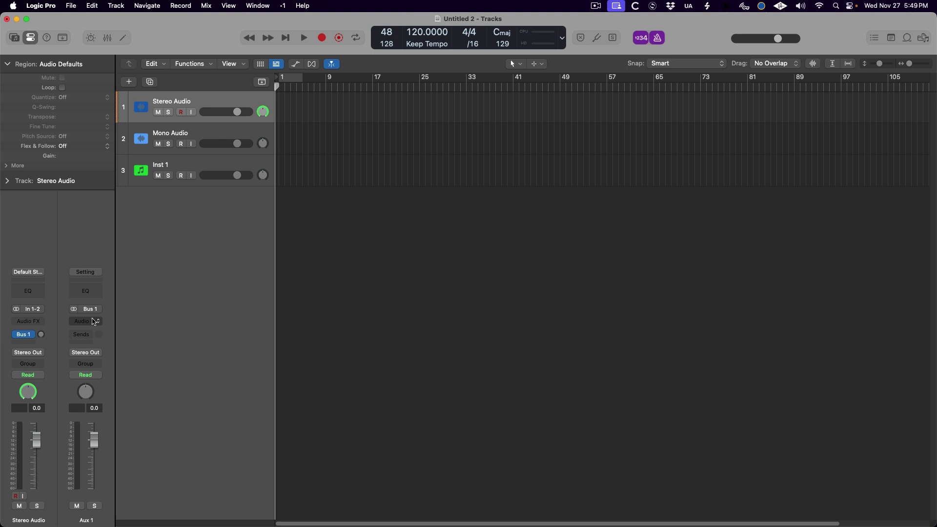
Step: Search the effects for "echo" and insert the stereo version of EchoBoy on the Aux 1 channel strip
click(92, 321)
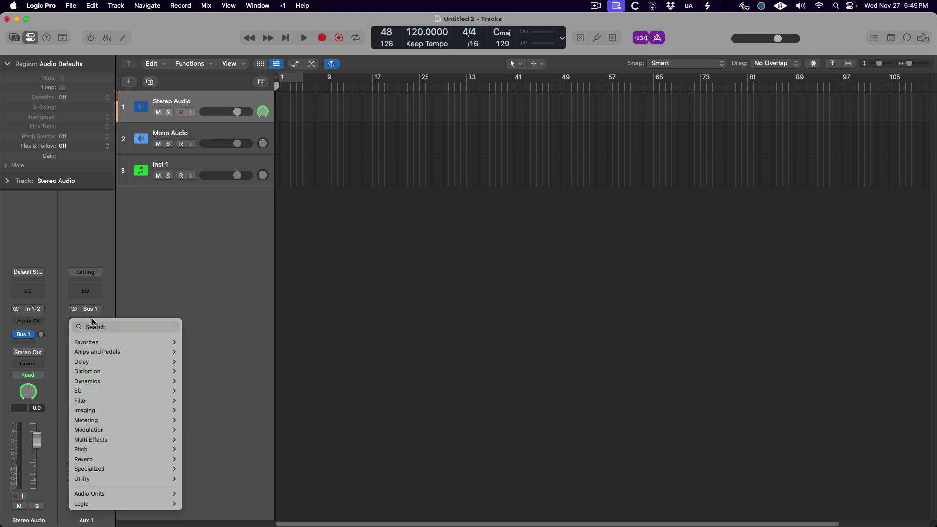
text(echo)
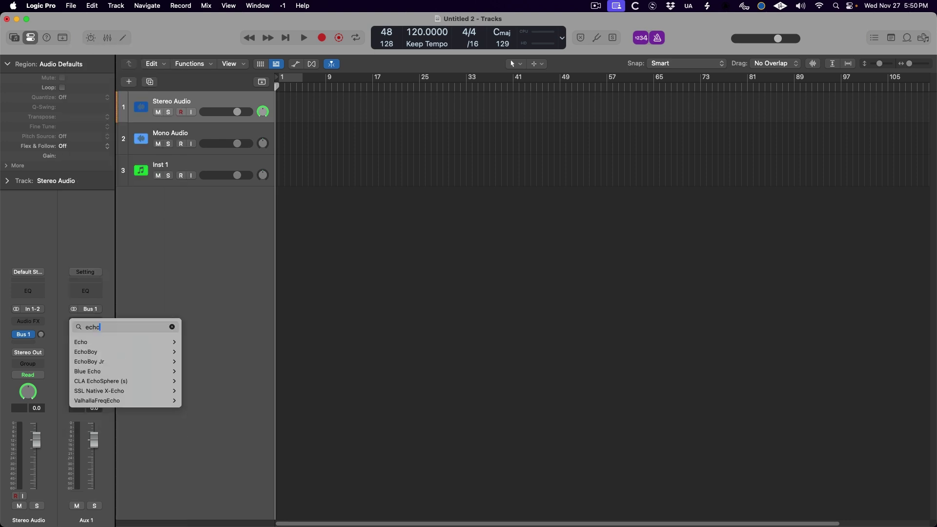
mouse_move(112, 352)
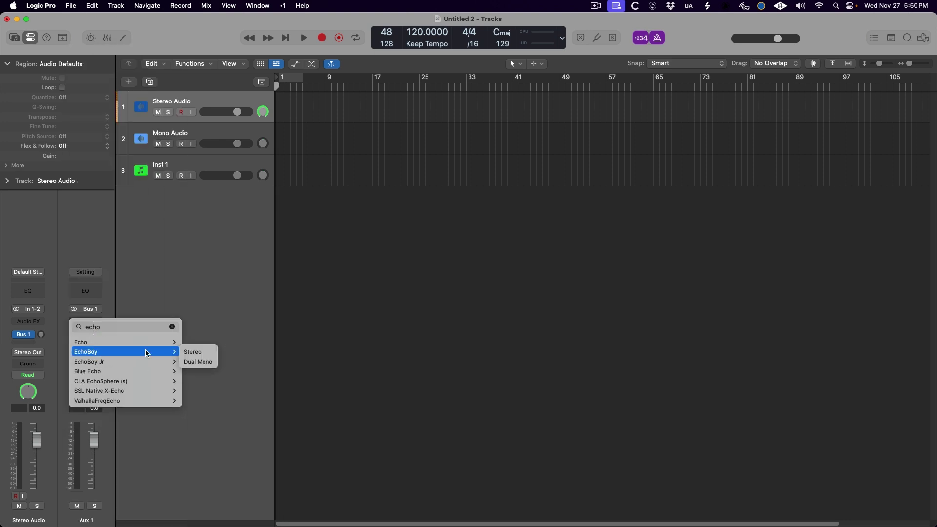
click(197, 352)
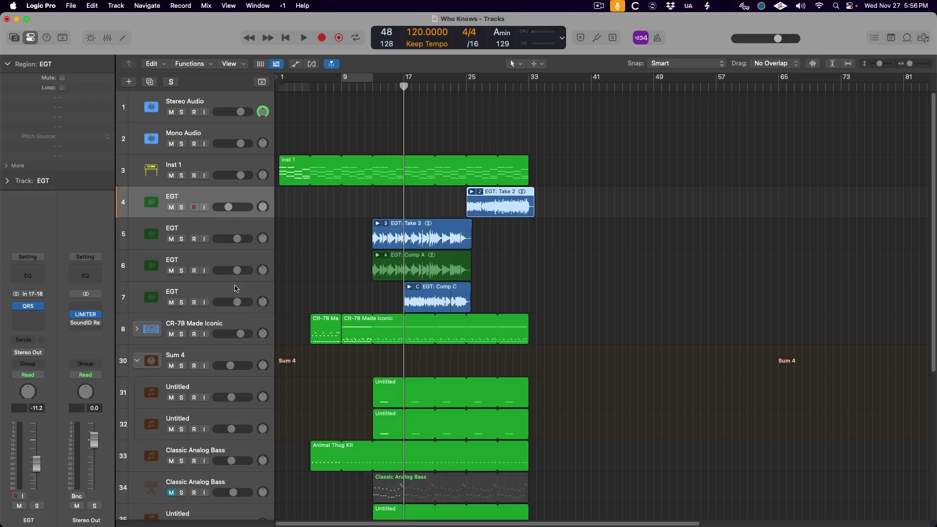
Step: Start creating a track stack from the four EGT tracks, switching the type between folder stack and summing stack
key(shift+super+d)
key(shift+super+d)
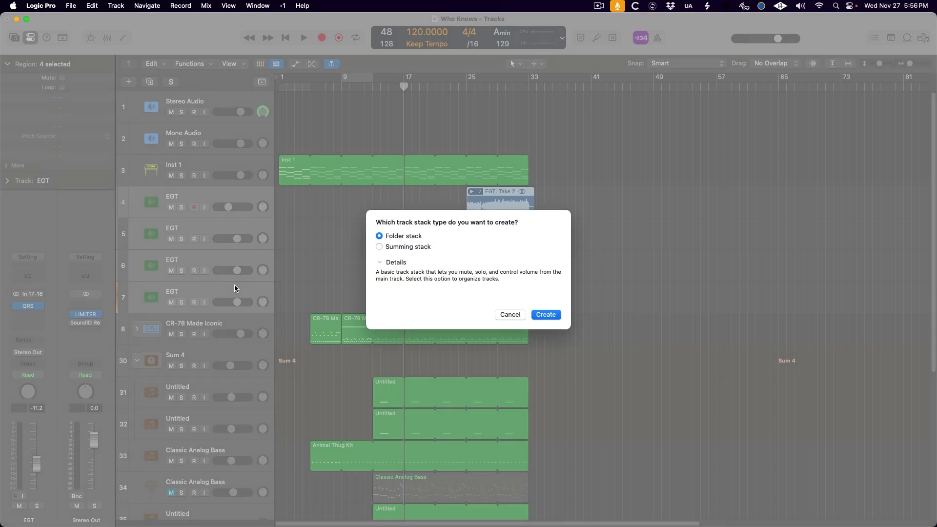
key(Down)
key(Up)
key(Up)
key(Down)
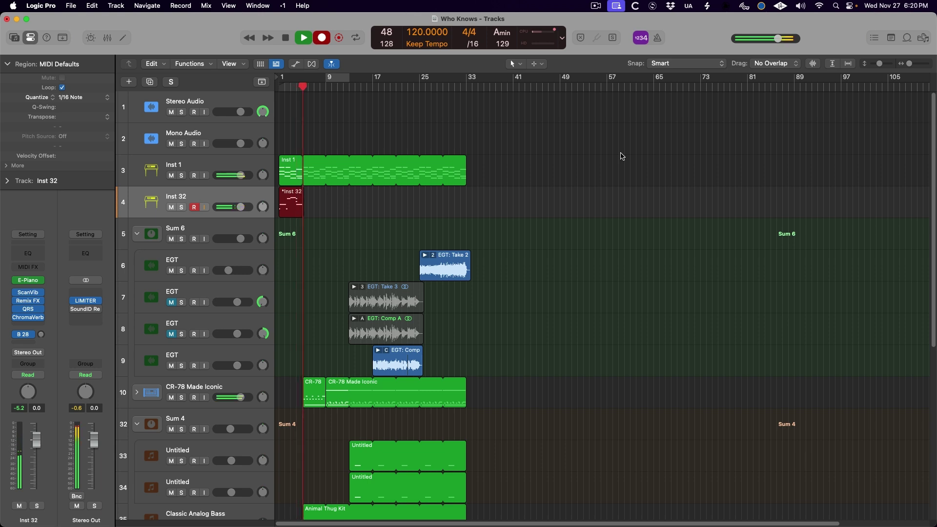
Step: Stop the MIDI recording on the Inst 32 track and deselect the recorded region
key(space)
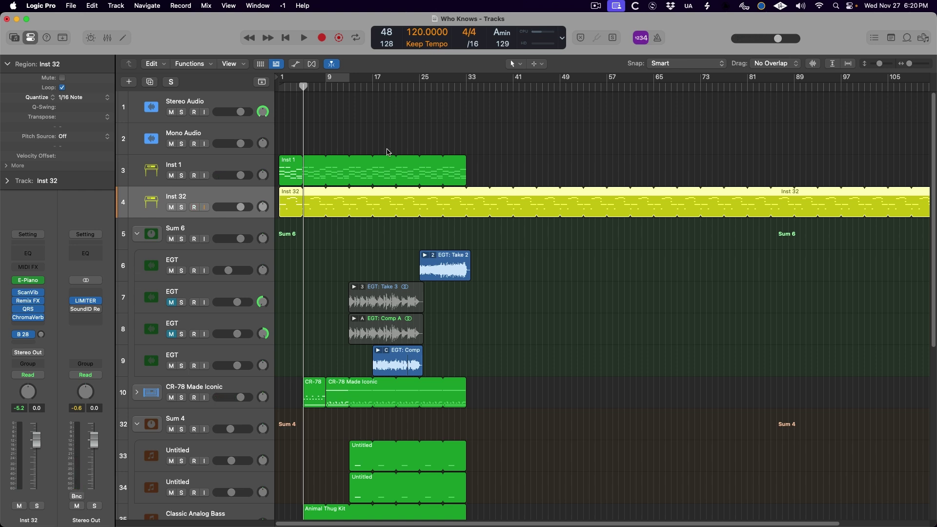
click(307, 135)
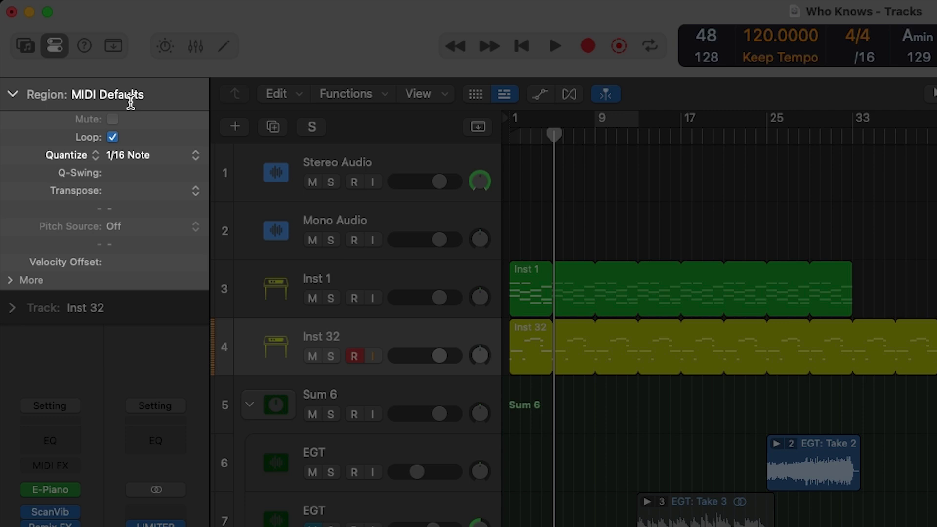
Step: Turn off looping for the Inst 32 region and deselect it
click(542, 350)
key(l)
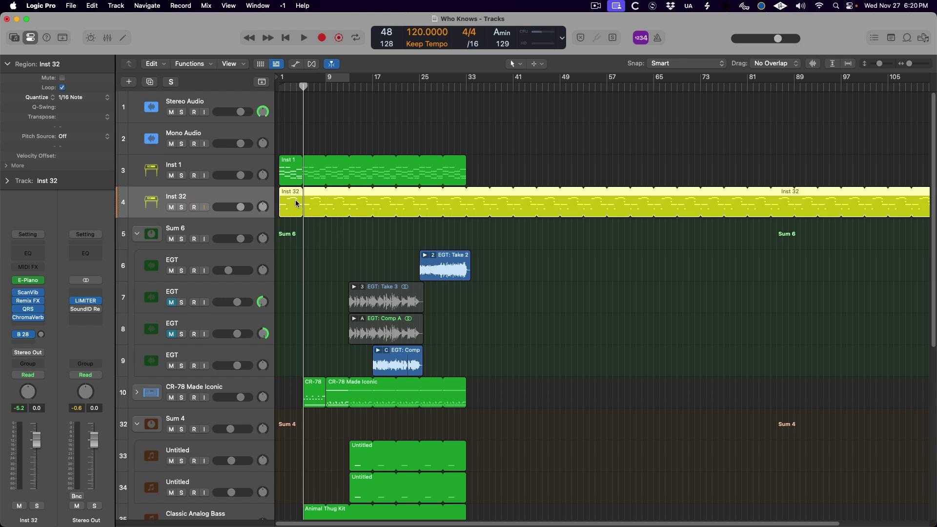
key(l)
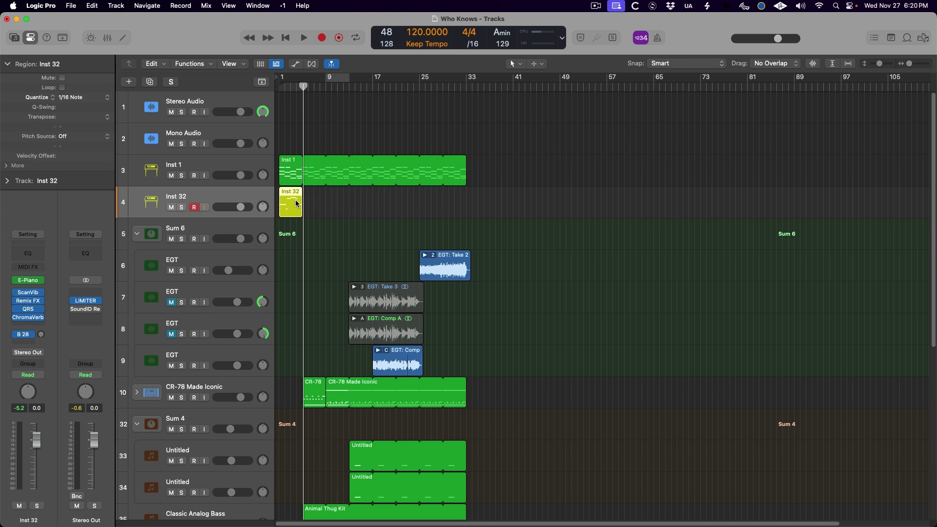
click(312, 203)
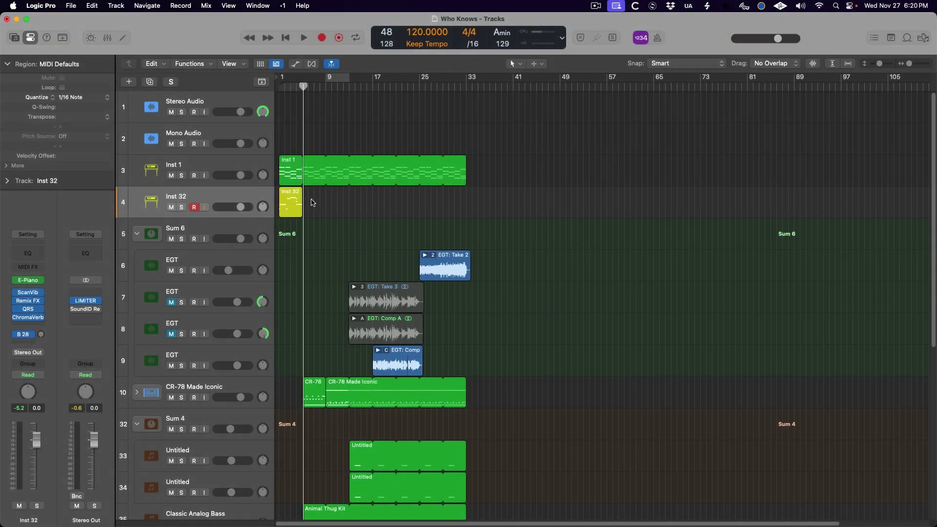
Step: Select the first EGT track inside the Sum 6 stack and turn on Loop in its audio region defaults
key(Down)
key(Down)
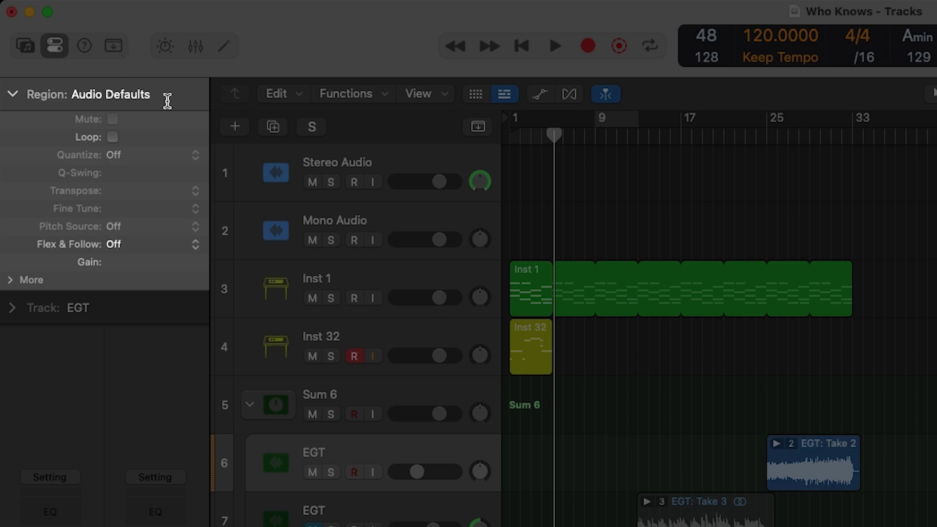
click(113, 137)
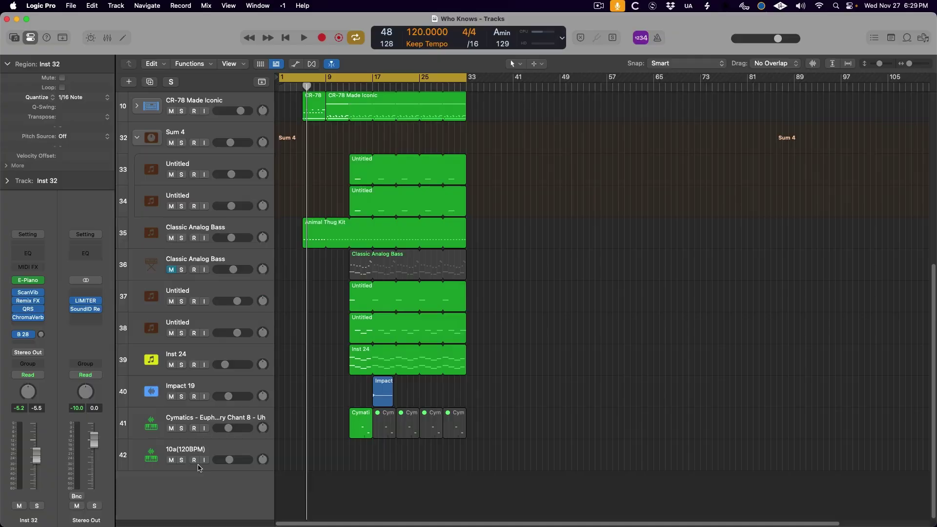
Step: Open the bounce settings for the stereo output and choose a sample rate of 48 kHz
click(76, 497)
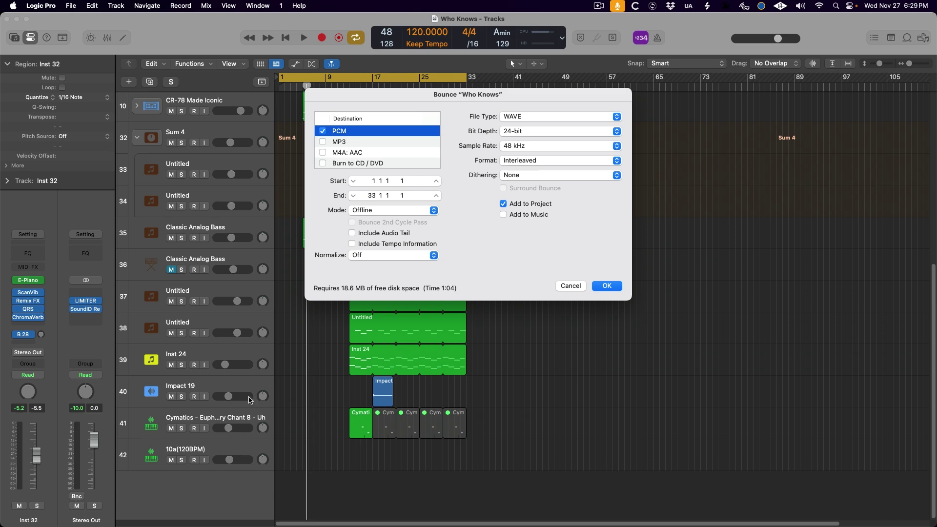
click(617, 146)
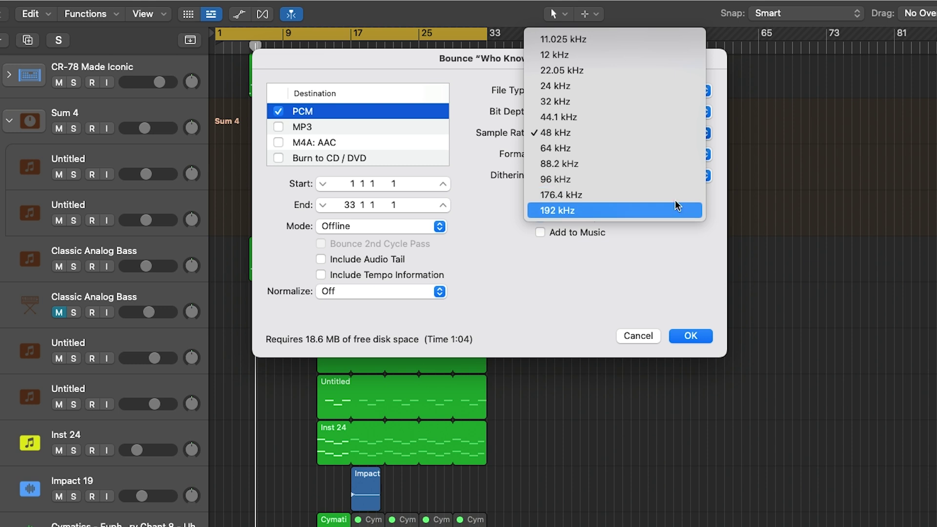
click(667, 133)
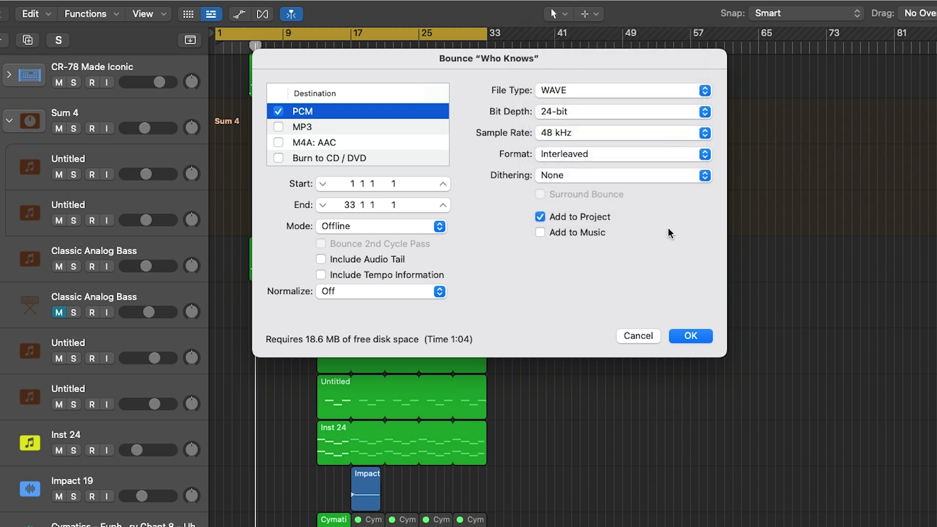